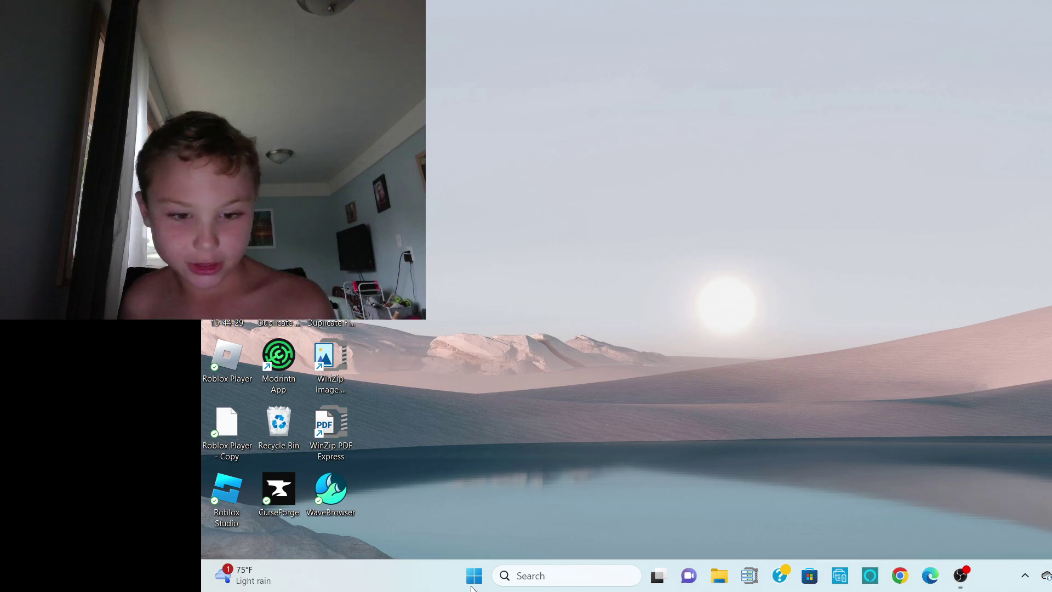
- Launch ROCCAT Swarm from the Start menu's recent apps to show the Kone Pro settings
click(547, 579)
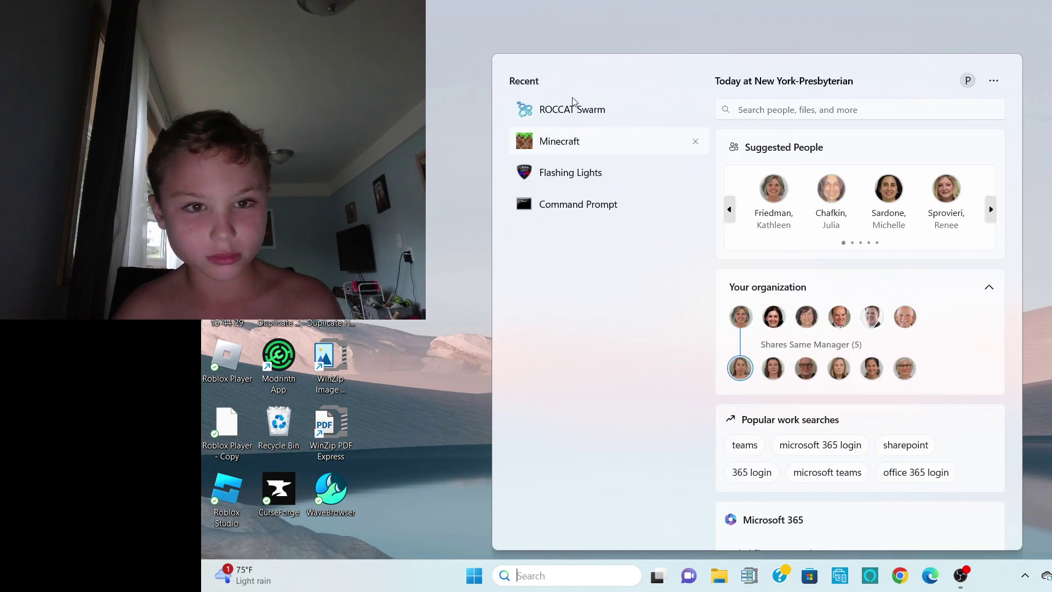
click(563, 115)
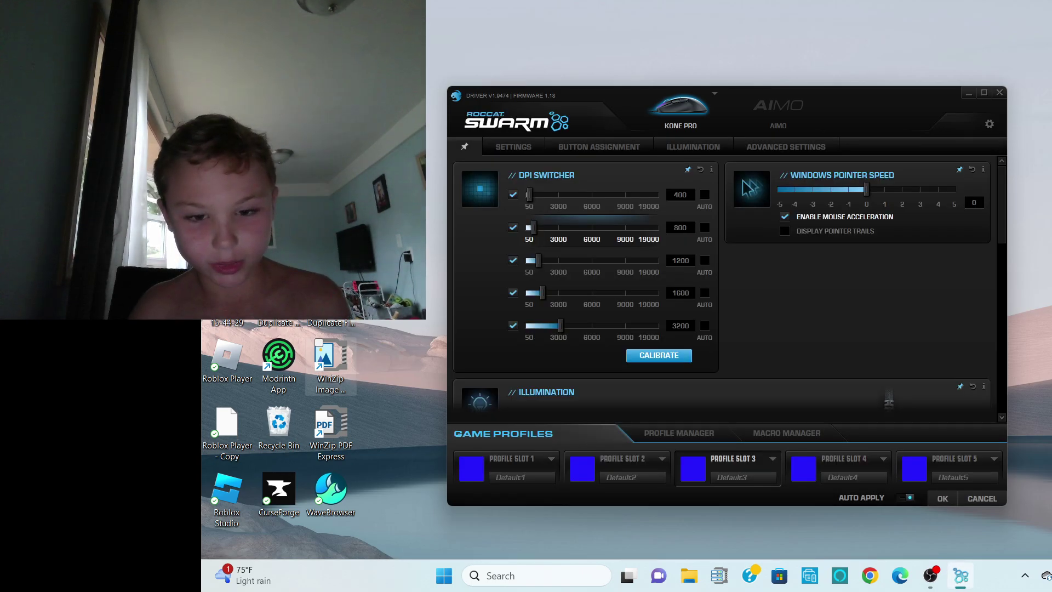
scroll(797, 358, down, 2)
scroll(796, 359, up, 1)
scroll(796, 359, up, 1)
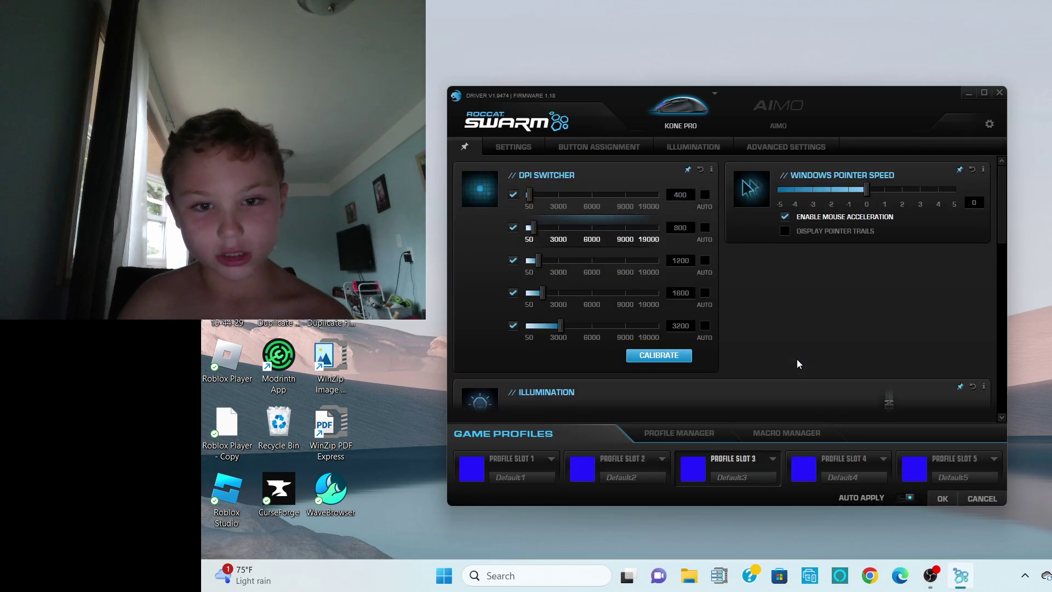
scroll(796, 360, down, 3)
scroll(796, 359, down, 2)
scroll(796, 360, up, 1)
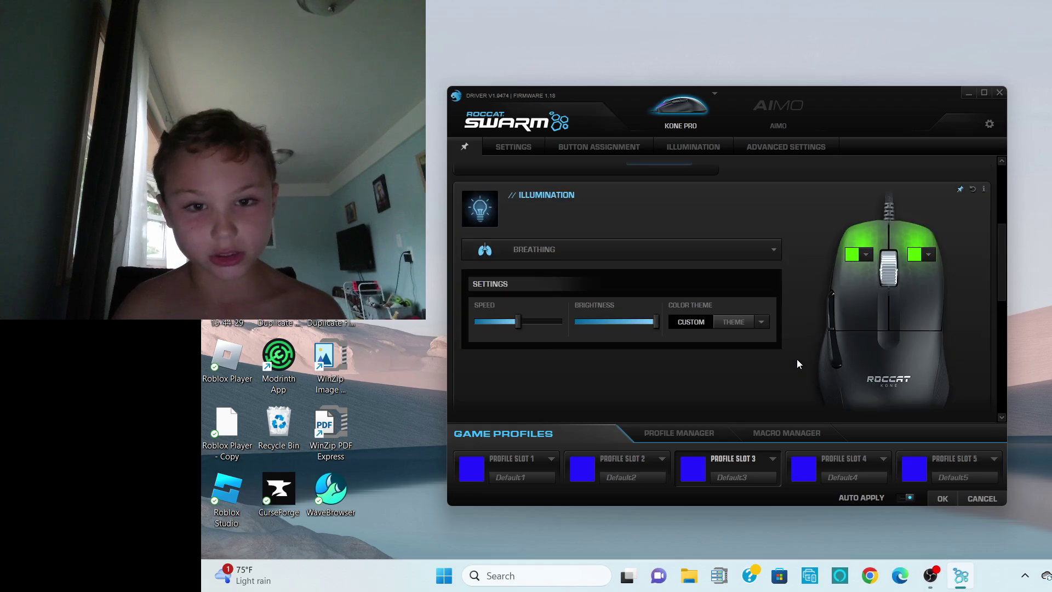
- Replace the blue lighting with the red-orange preset from the Illumination theme list
click(740, 319)
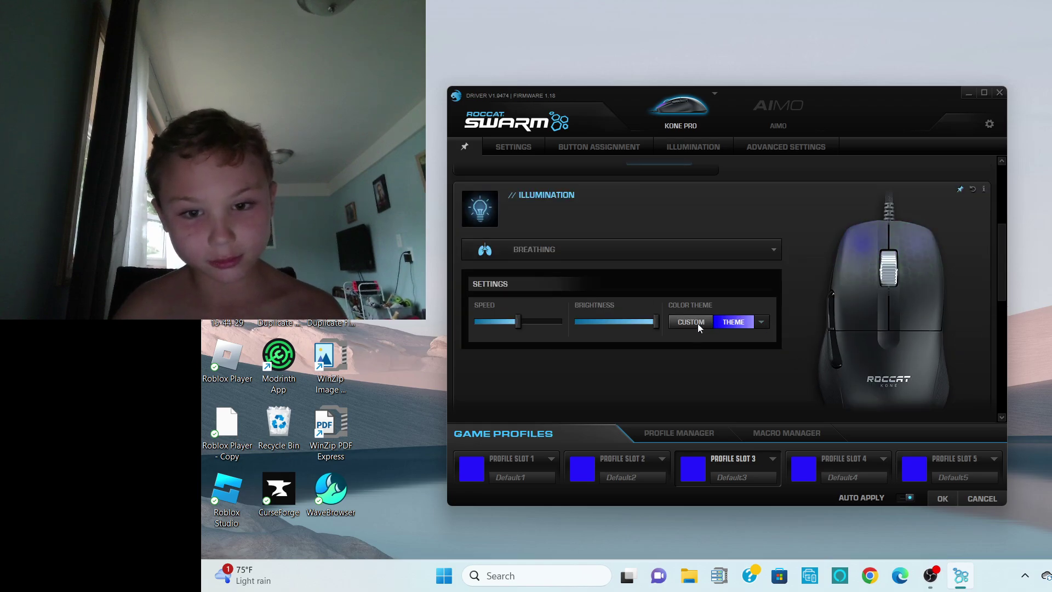
click(754, 321)
click(764, 320)
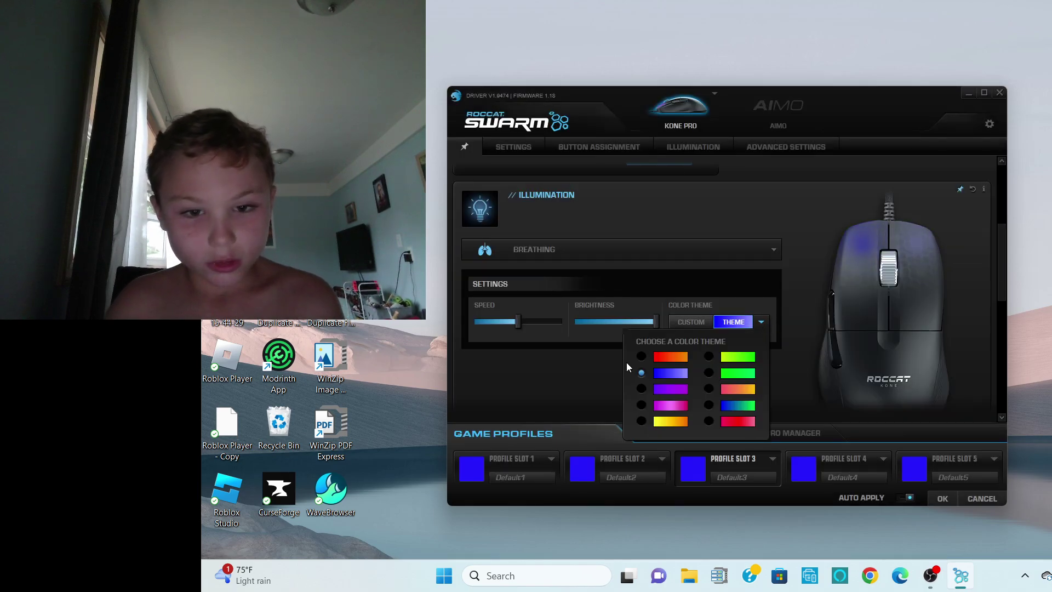
click(669, 356)
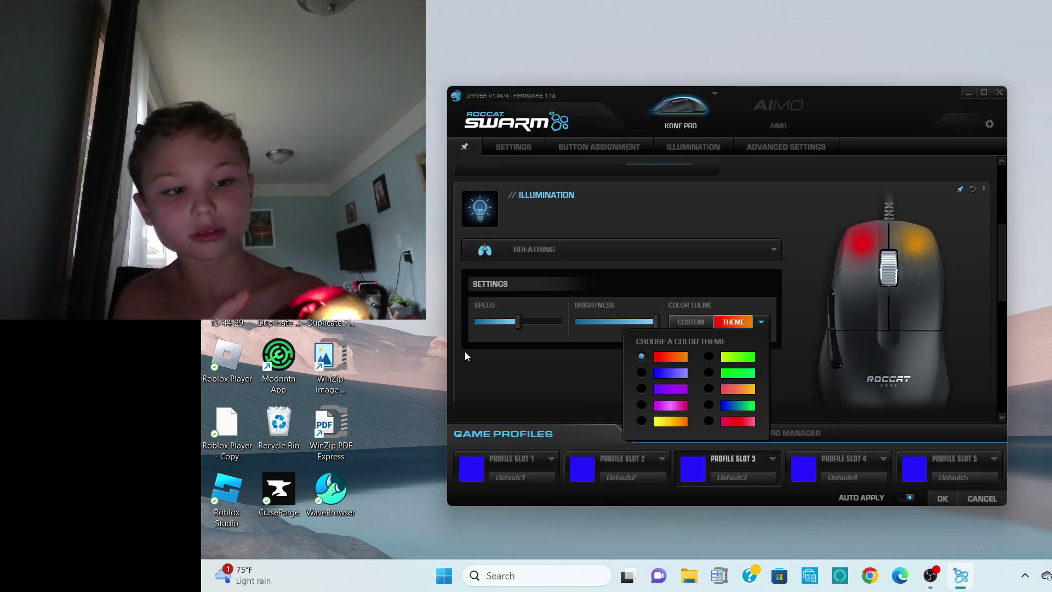
click(741, 324)
scroll(752, 354, up, 4)
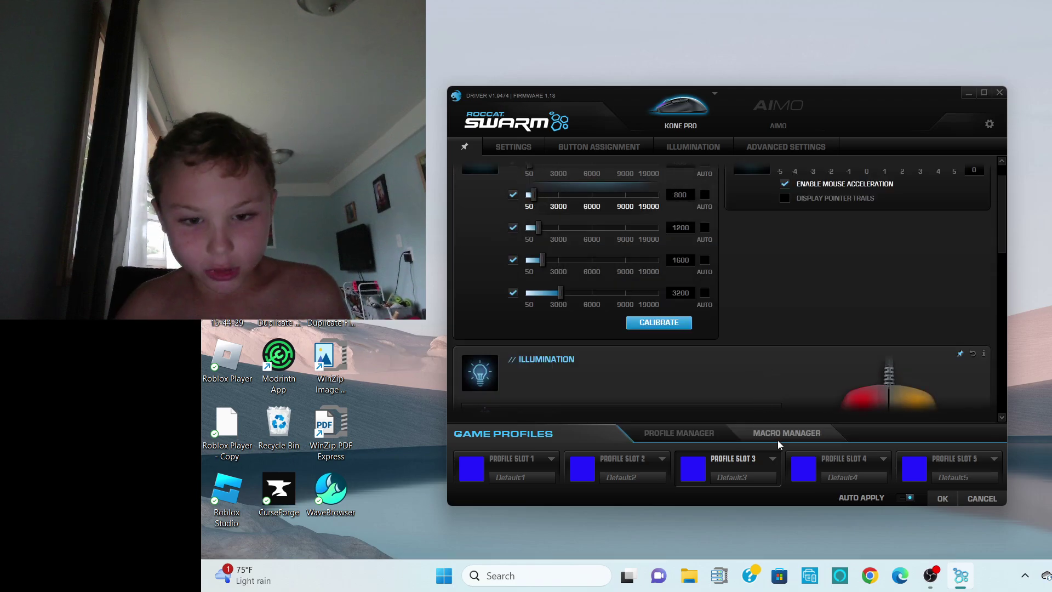
scroll(777, 411, down, 3)
scroll(810, 375, down, 4)
scroll(791, 377, down, 1)
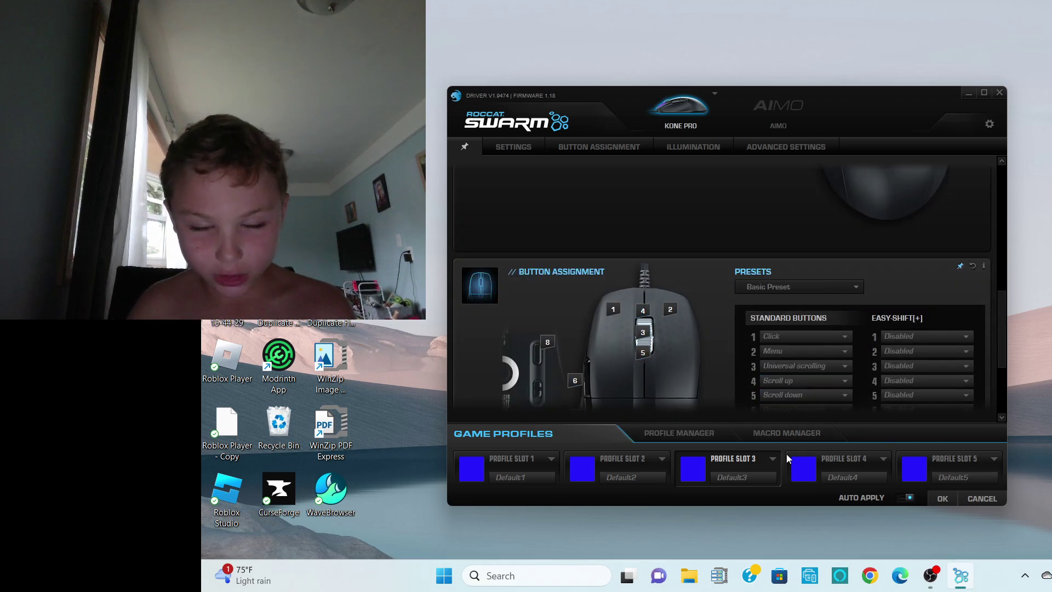
scroll(768, 366, down, 3)
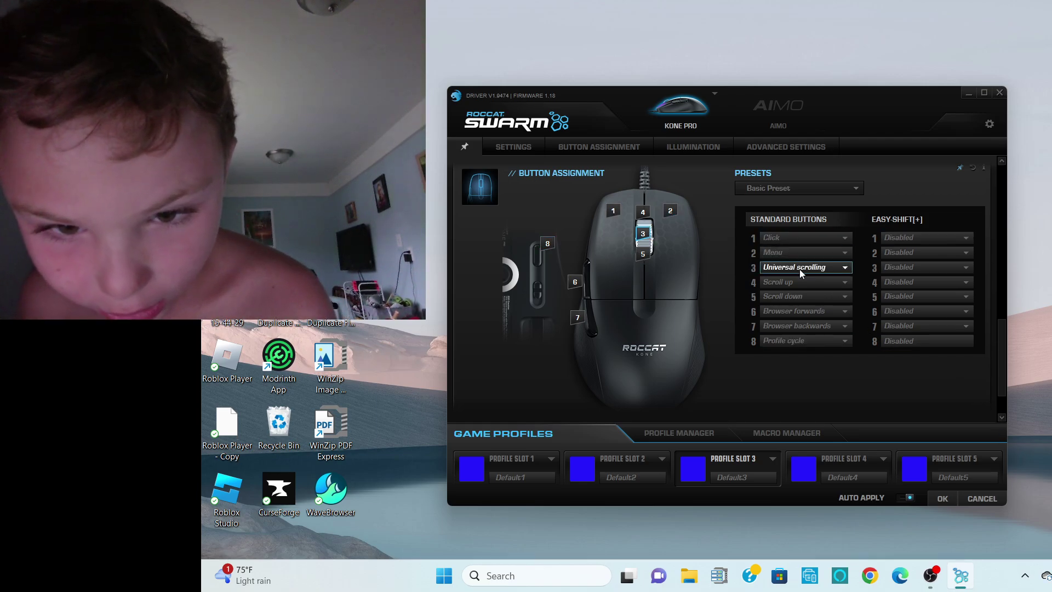
click(768, 240)
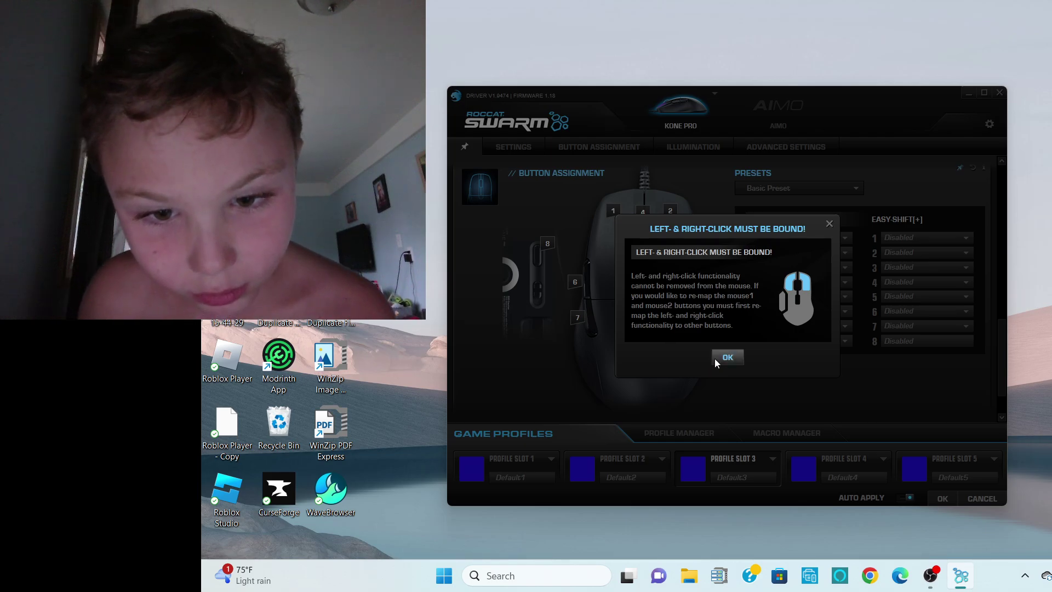
click(717, 359)
click(775, 253)
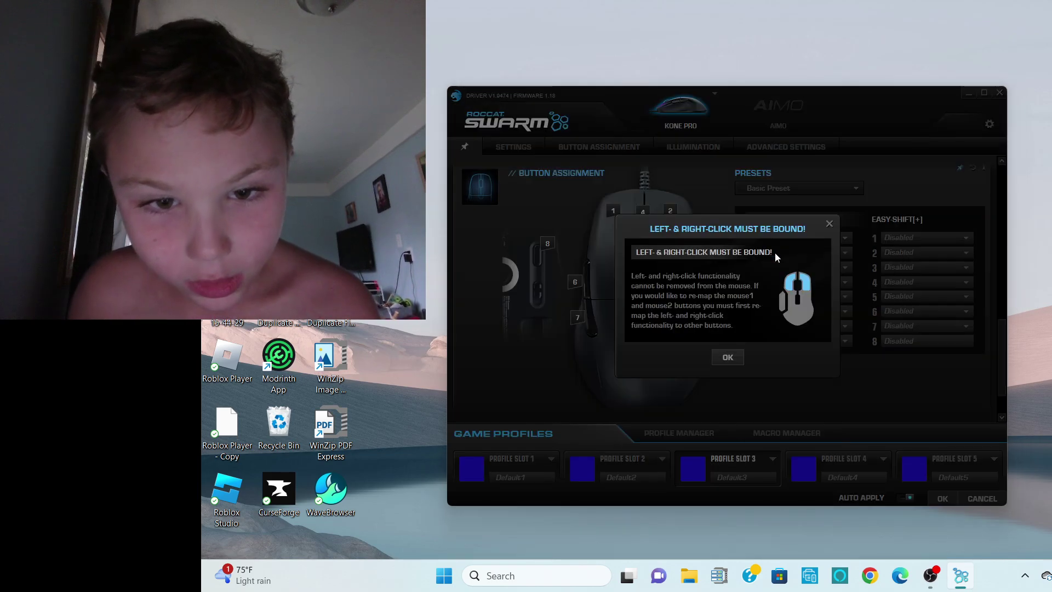
click(829, 223)
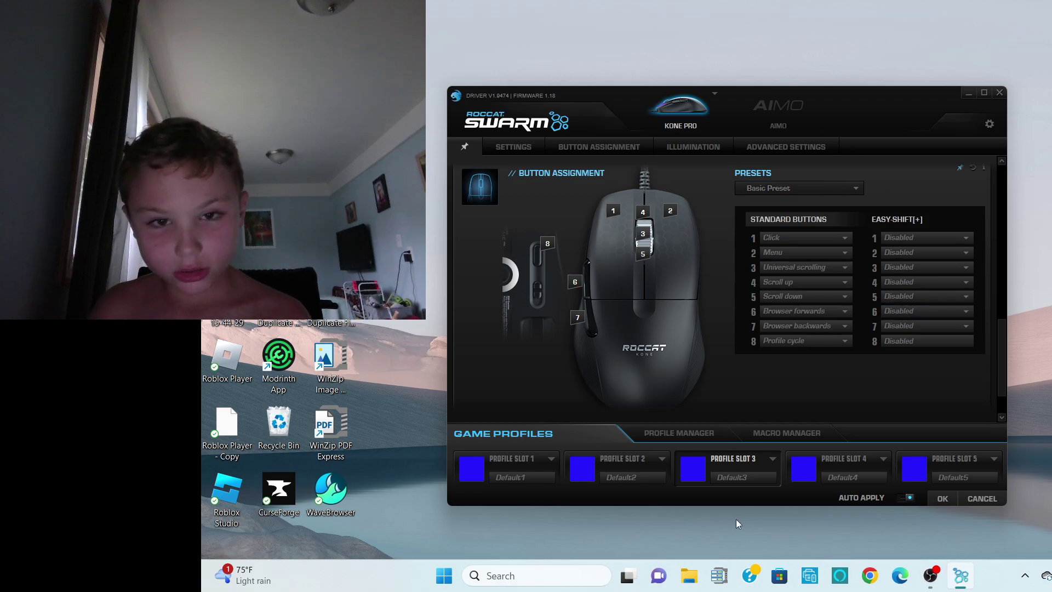
scroll(806, 318, down, 2)
scroll(805, 318, down, 3)
scroll(767, 236, up, 2)
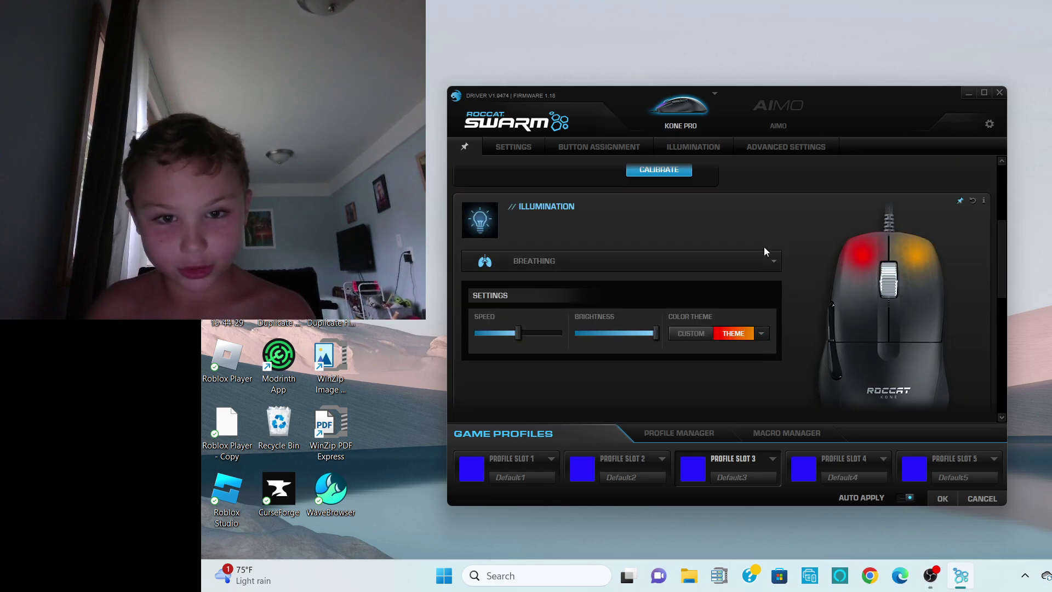
- Choose the green preset from the Illumination theme list, replacing red-orange
click(699, 332)
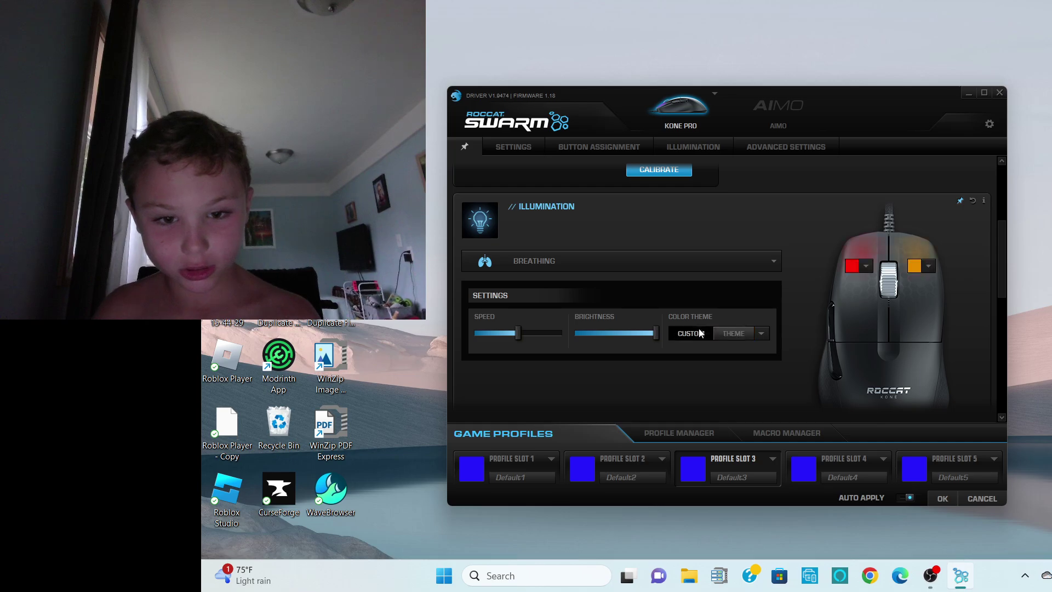
click(757, 333)
click(740, 338)
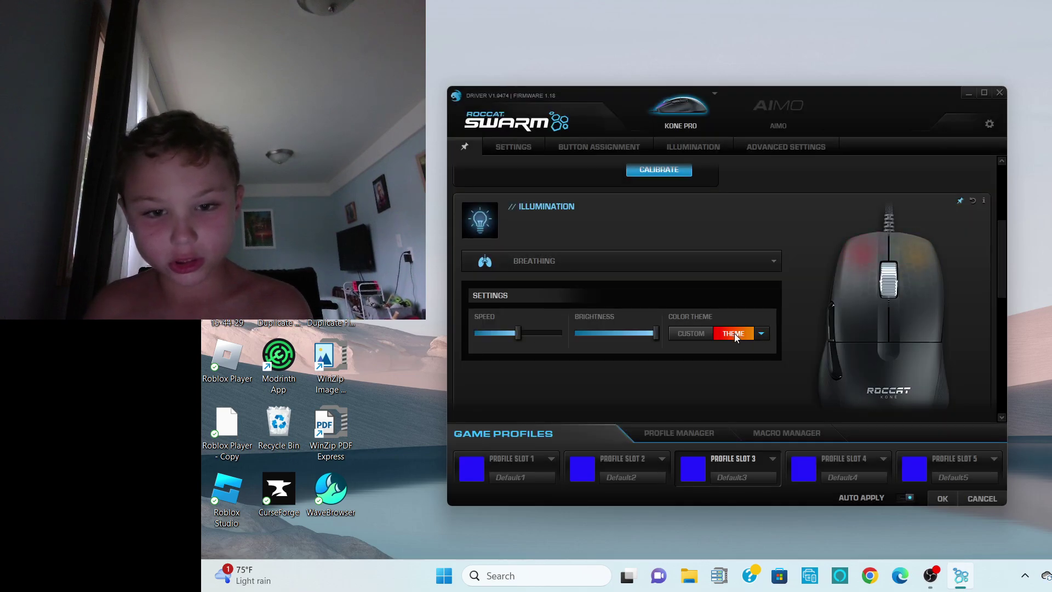
click(761, 334)
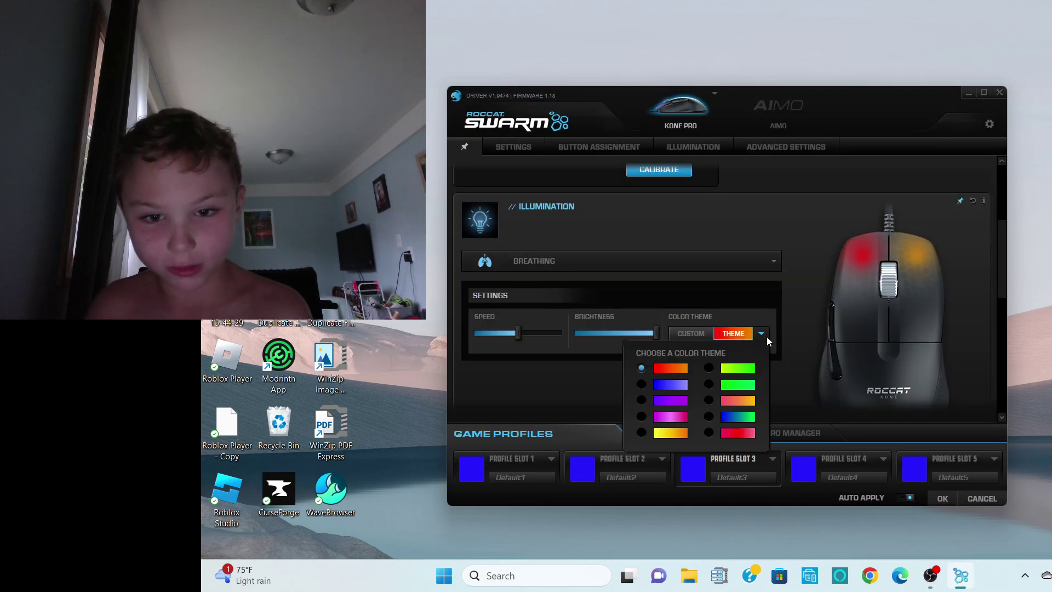
click(737, 387)
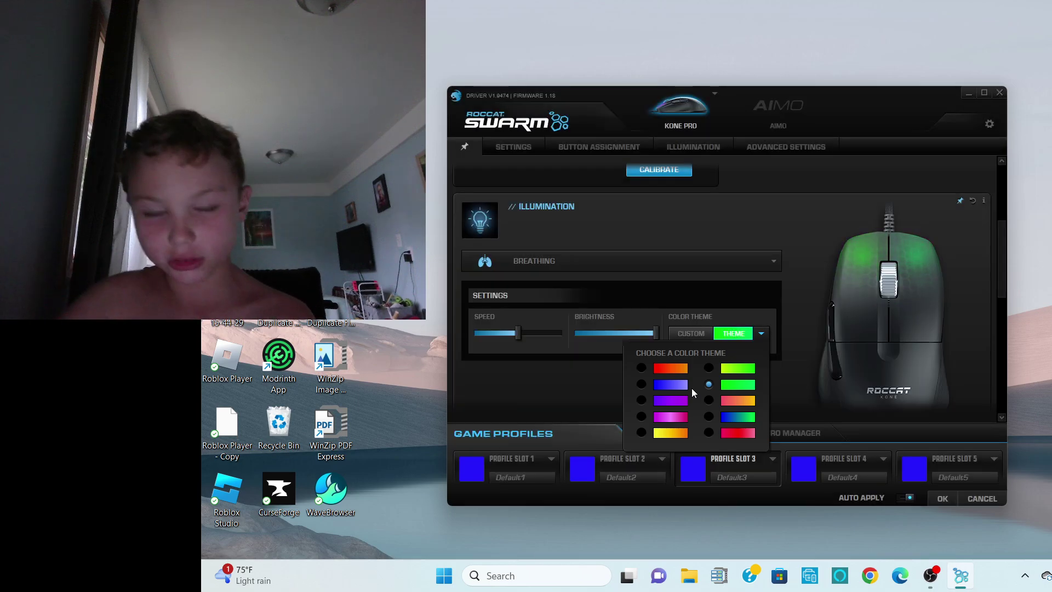
- Switch to custom zone colours and make the right zone yellow-green (RGB 81, 255, 0)
click(689, 332)
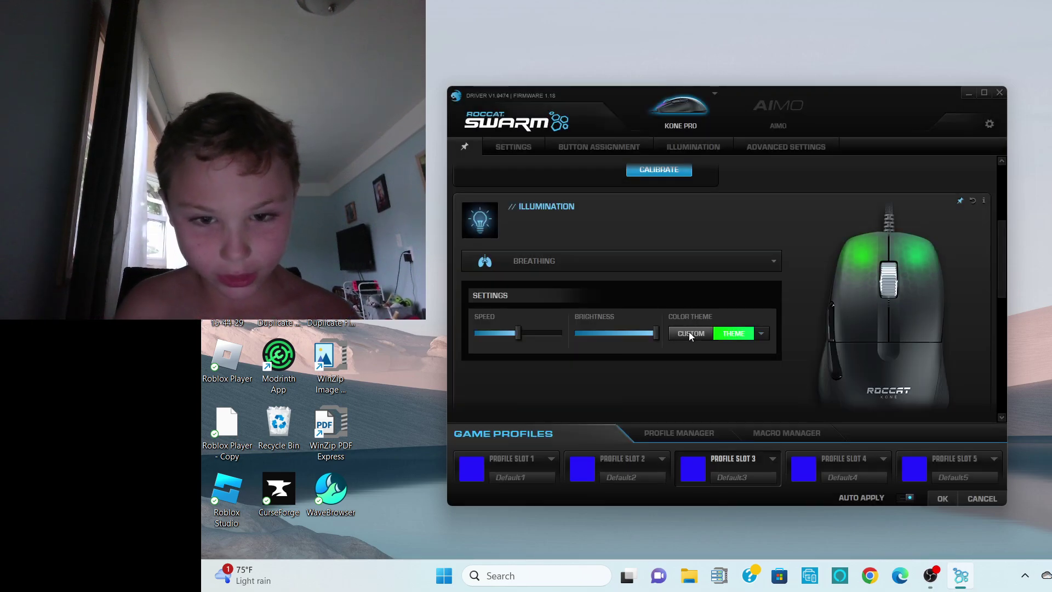
click(689, 332)
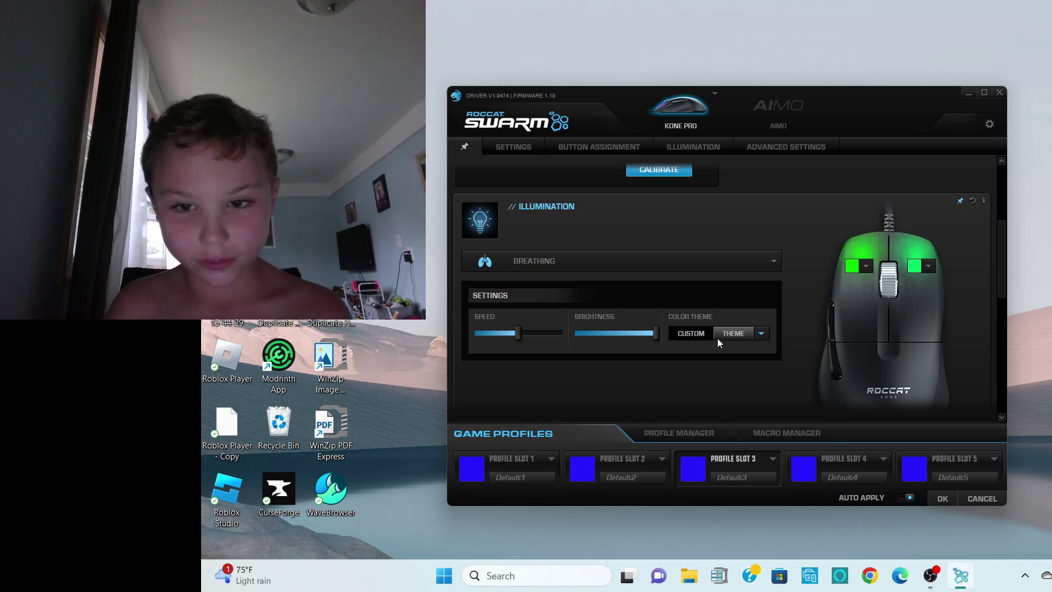
click(921, 267)
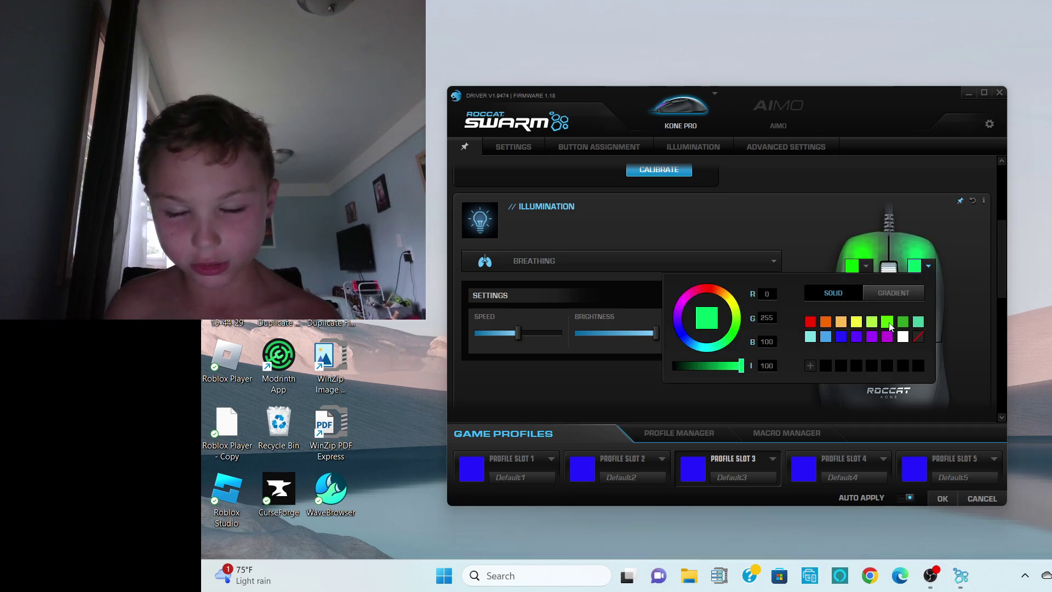
click(888, 323)
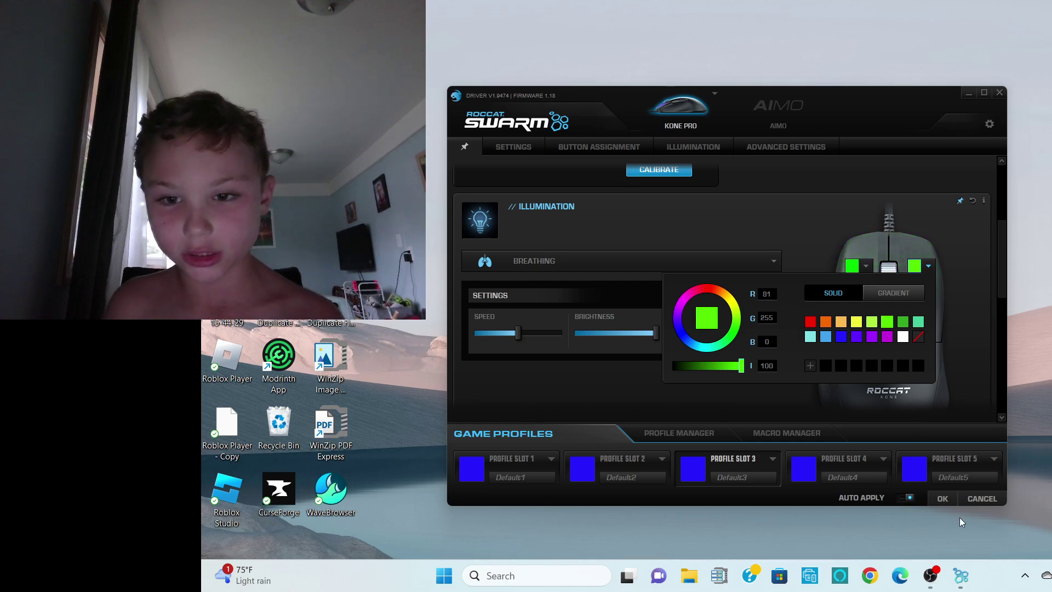